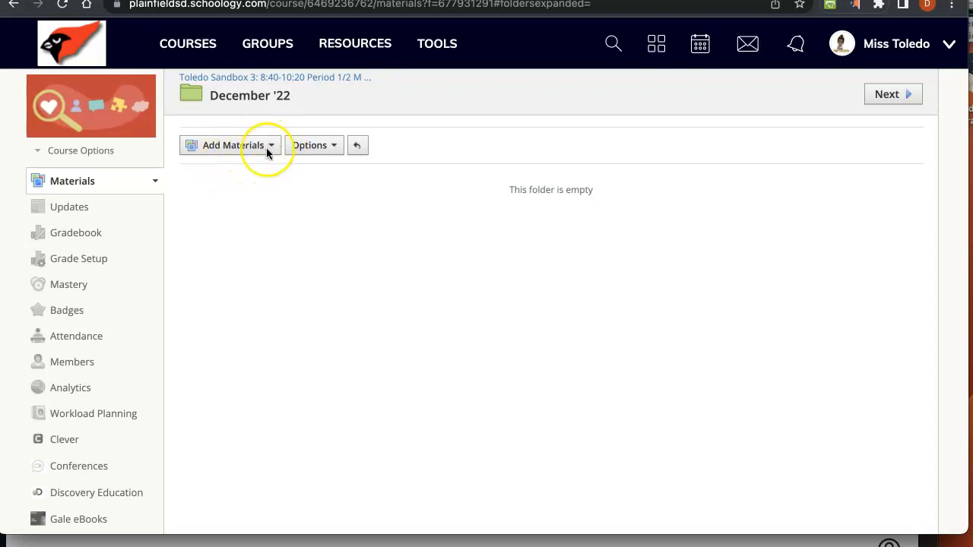
# Start a new discussion in the December '22 folder and title it "CFU #1".
pyautogui.click(270, 146)
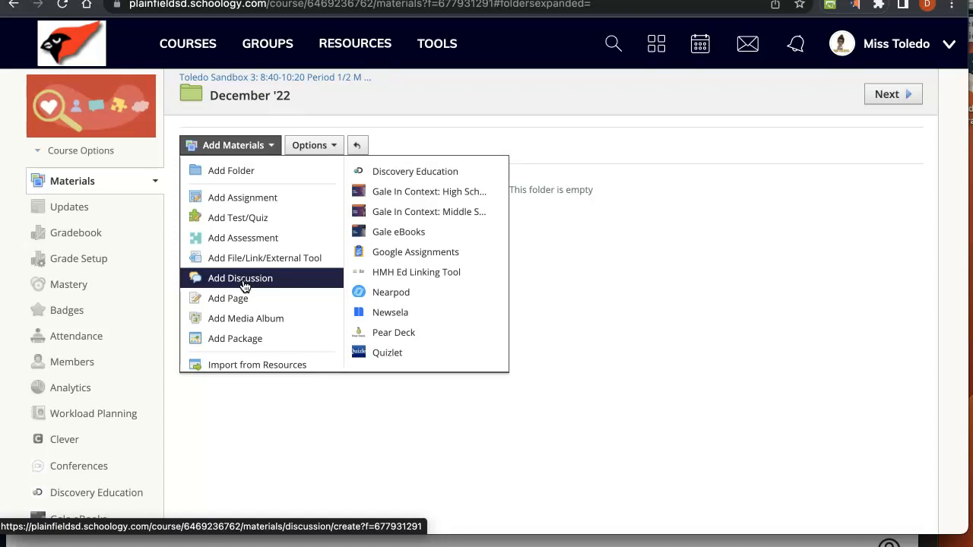
pyautogui.click(241, 280)
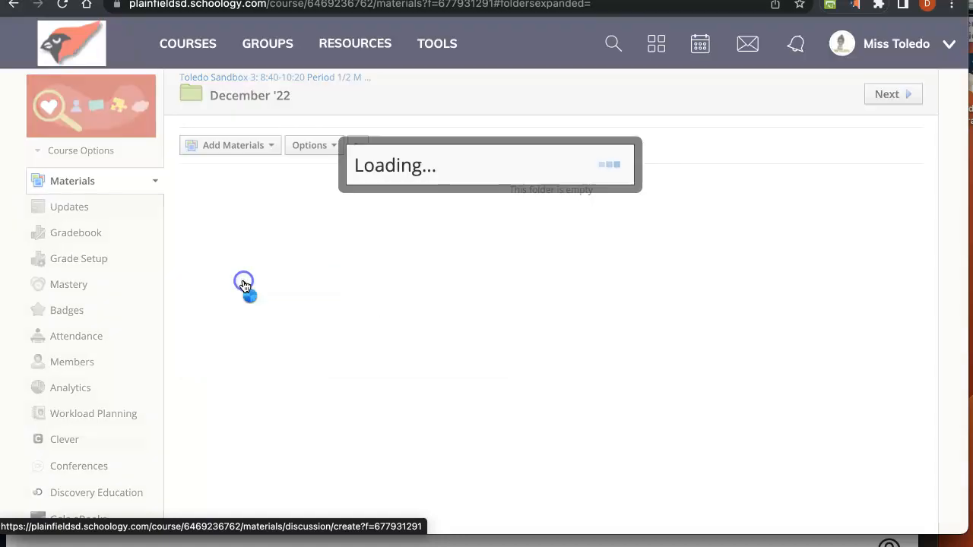
pyautogui.click(358, 93)
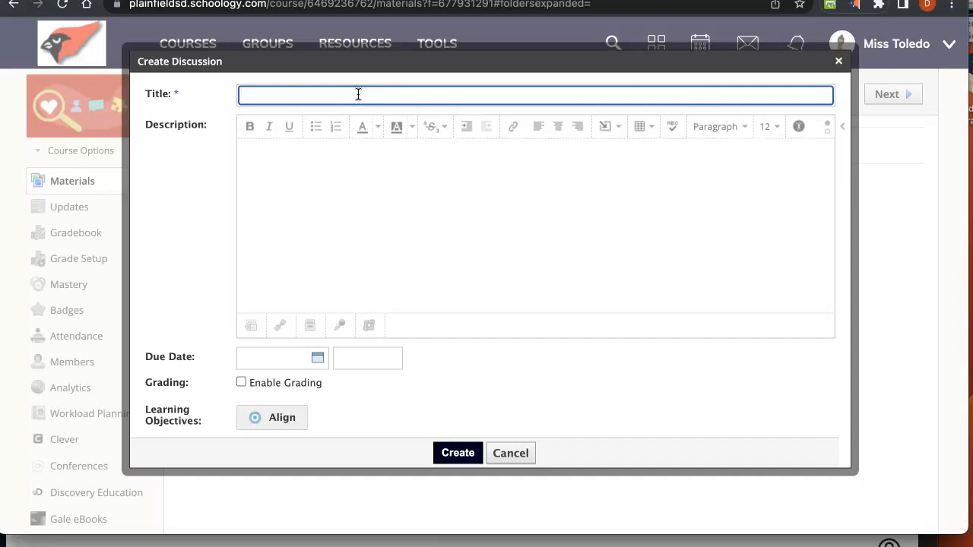
pyautogui.write('Check in')
pyautogui.press('BackSpace')
pyautogui.press('BackSpace')
pyautogui.press('BackSpace')
pyautogui.press('BackSpace')
pyautogui.press('BackSpace')
pyautogui.press('BackSpace')
pyautogui.press('BackSpace')
pyautogui.write('FU #1')
# Enter the discussion description "What is theme and why is it important to understand the theme of a story?".
pyautogui.click(289, 169)
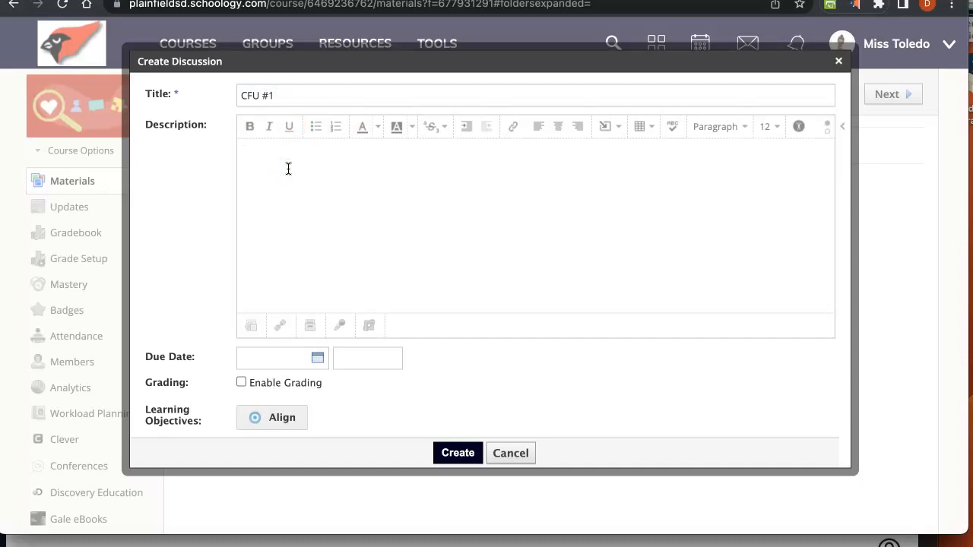
pyautogui.write('What is theme and why is it imporant')
pyautogui.press('BackSpace')
pyautogui.press('BackSpace')
pyautogui.press('BackSpace')
pyautogui.write('tant to')
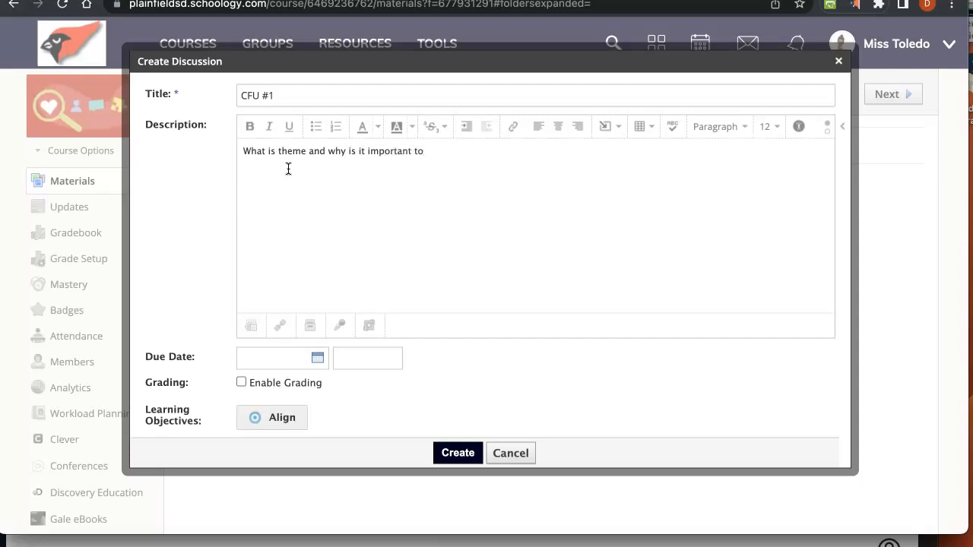
pyautogui.write(' understand the tehem')
pyautogui.press('BackSpace')
pyautogui.press('BackSpace')
pyautogui.press('BackSpace')
pyautogui.press('BackSpace')
pyautogui.write('heme ')
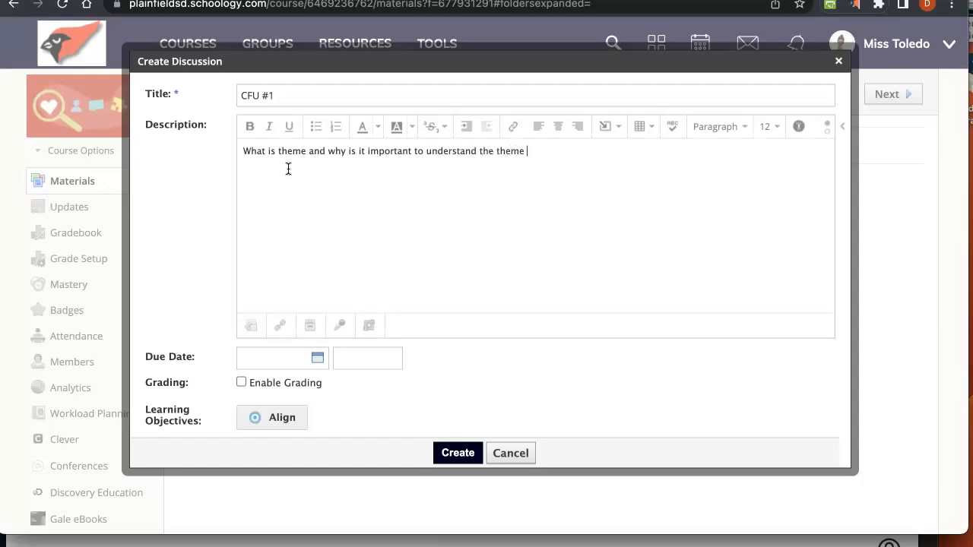
pyautogui.write('of a story?')
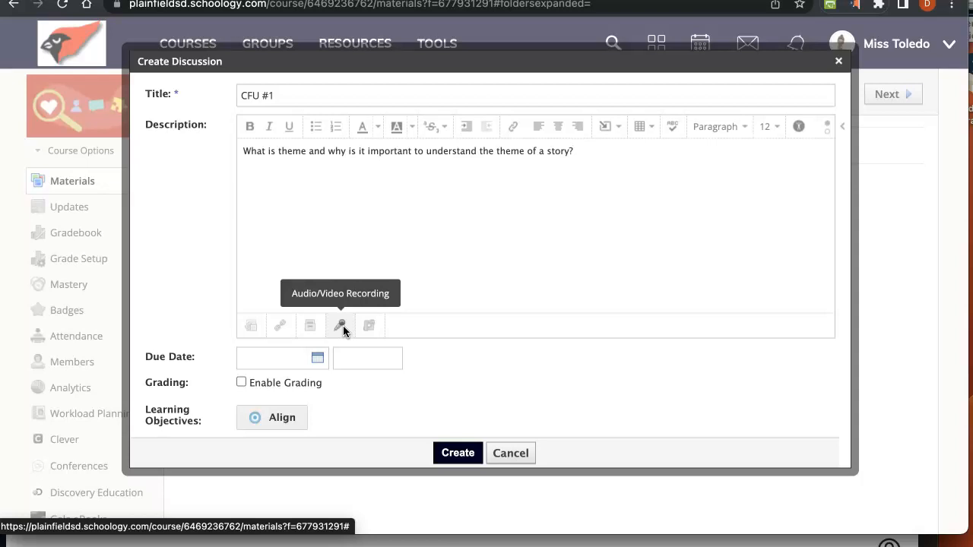
# Enable grading for the discussion and set its category to (Ungraded).
pyautogui.click(241, 384)
pyautogui.scroll(-2, 433, 413)
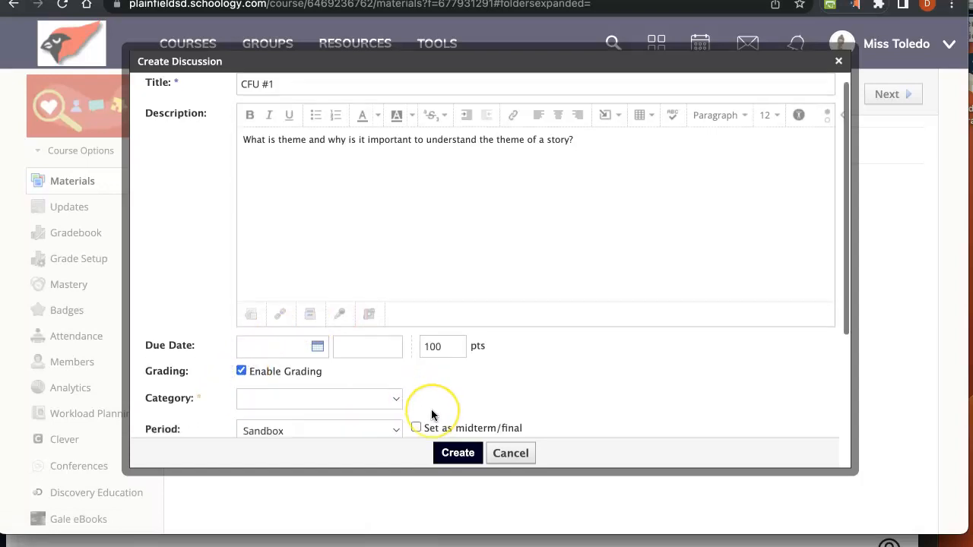
pyautogui.scroll(-1, 431, 415)
pyautogui.click(395, 304)
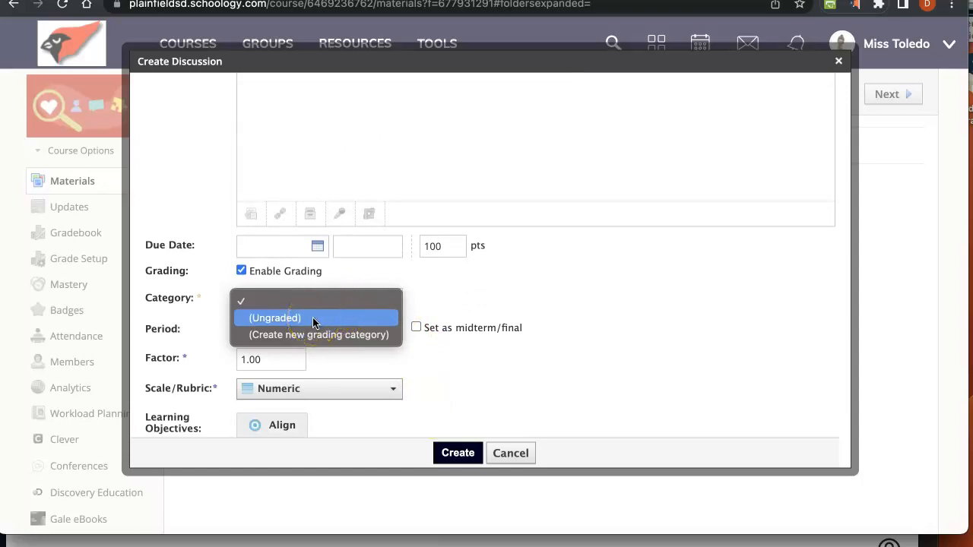
pyautogui.click(313, 319)
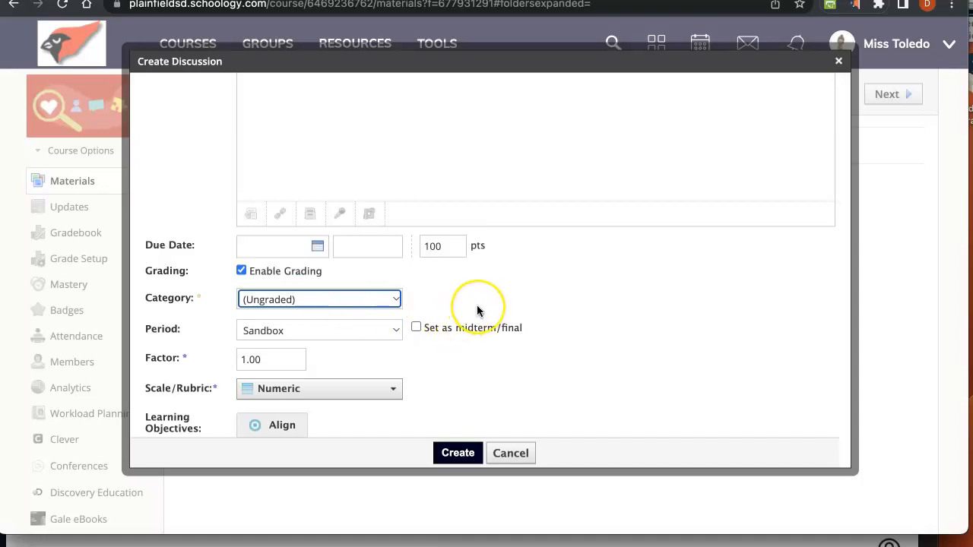
# Toggle the discussion option beside the green publish setting and create the discussion.
pyautogui.scroll(-2, 477, 305)
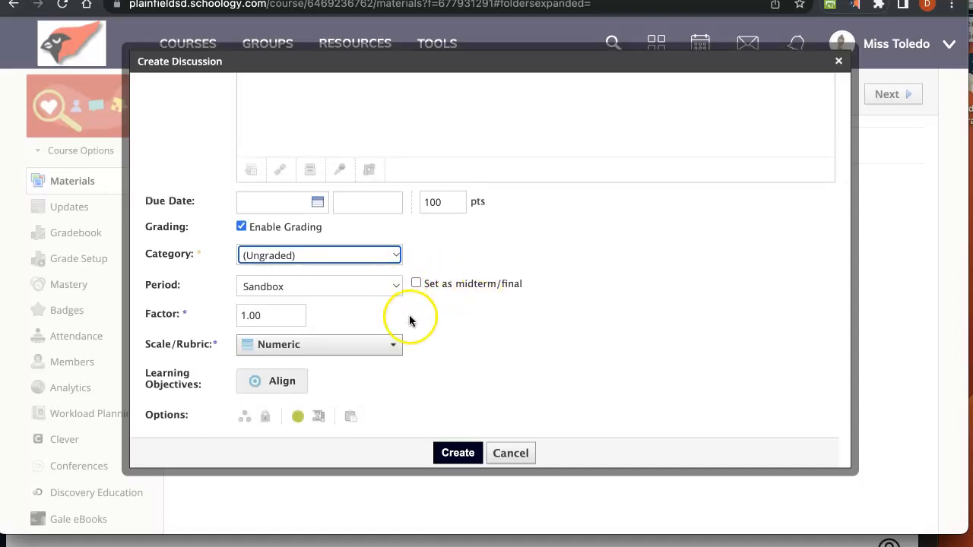
pyautogui.scroll(-1, 422, 342)
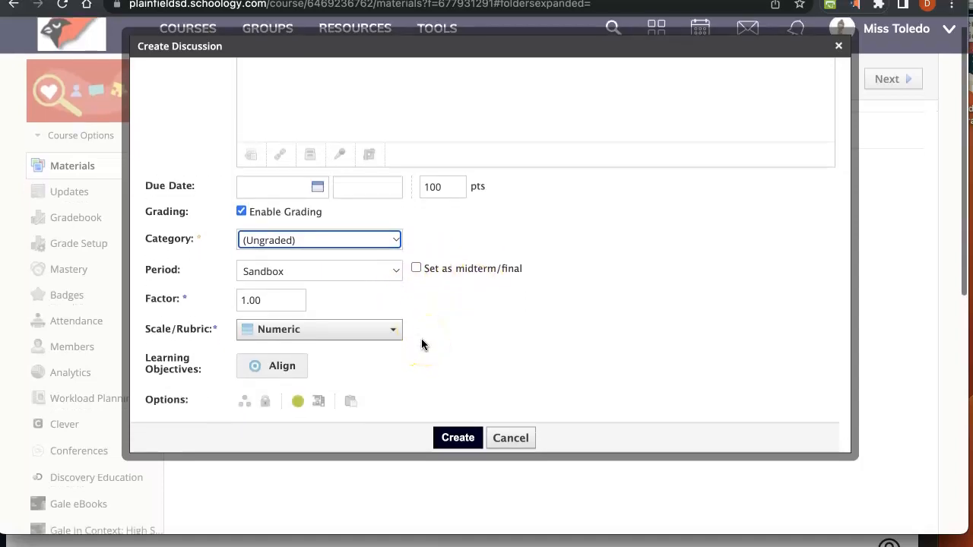
pyautogui.click(318, 403)
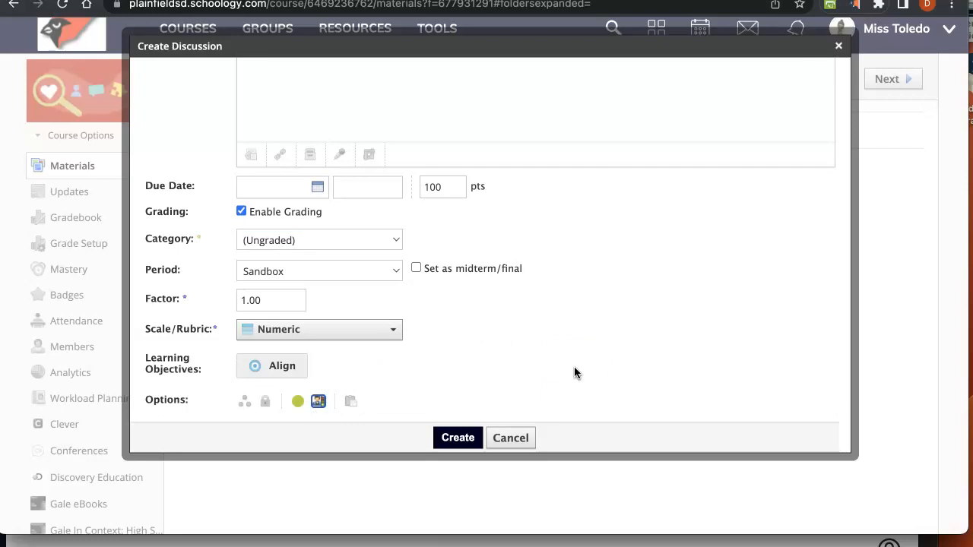
pyautogui.click(461, 438)
pyautogui.click(320, 405)
pyautogui.click(457, 438)
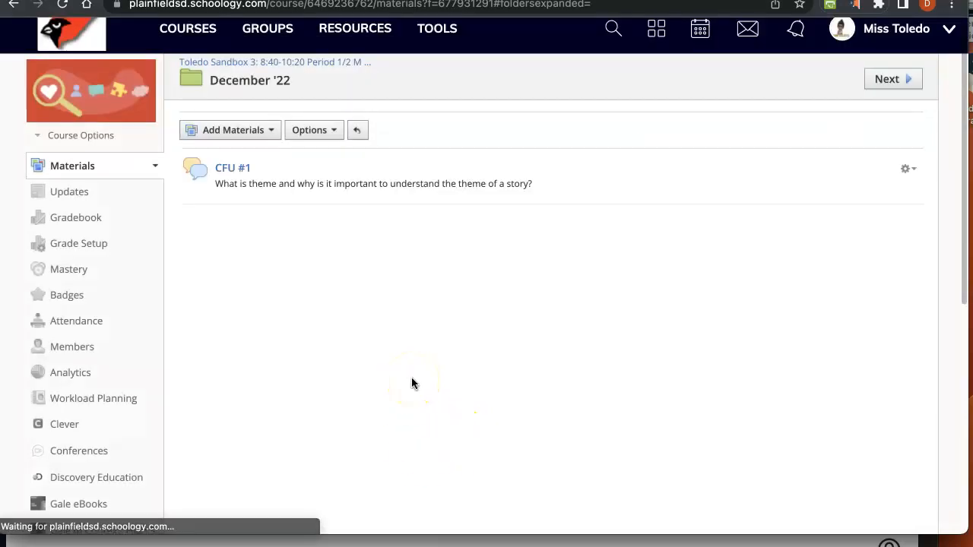
# View the course as another course member sees it.
pyautogui.click(67, 136)
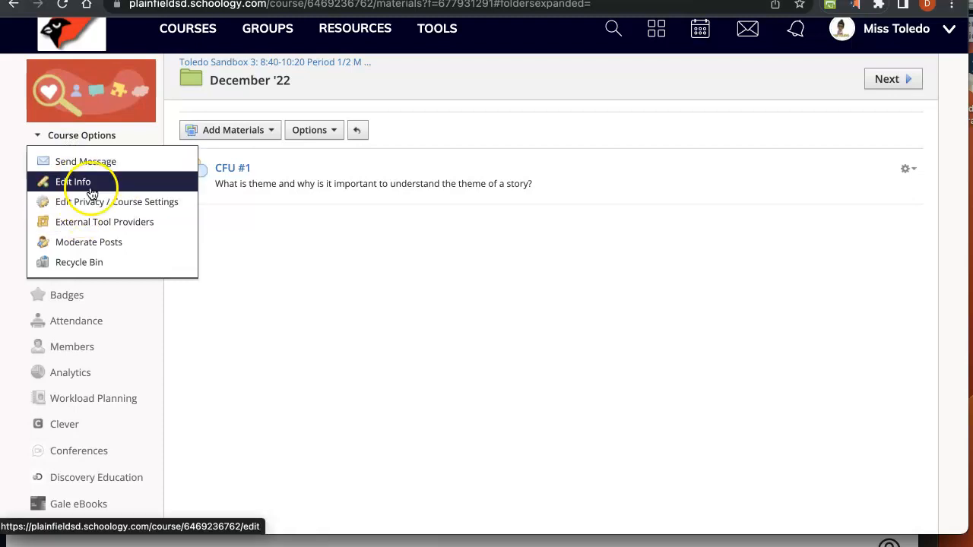
pyautogui.click(276, 277)
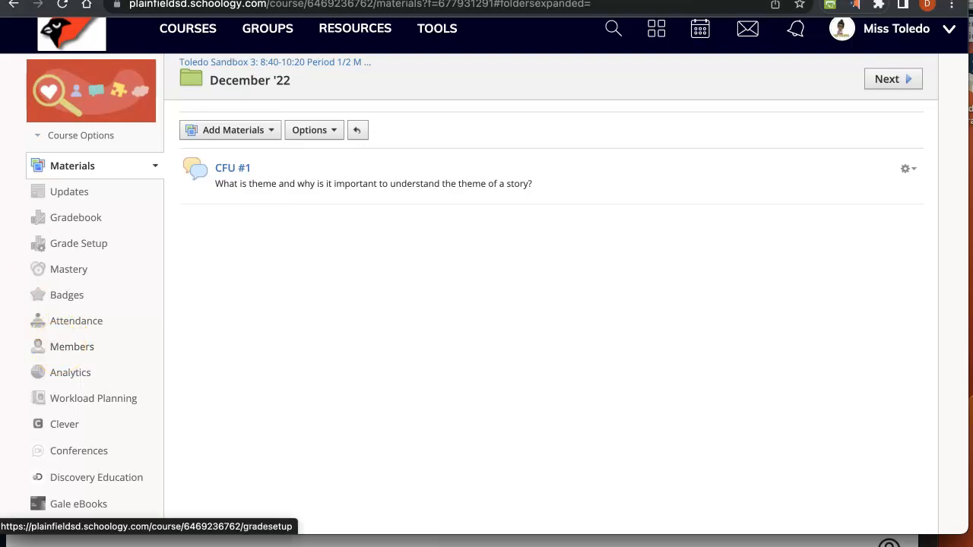
pyautogui.scroll(1, 71, 145)
pyautogui.click(73, 151)
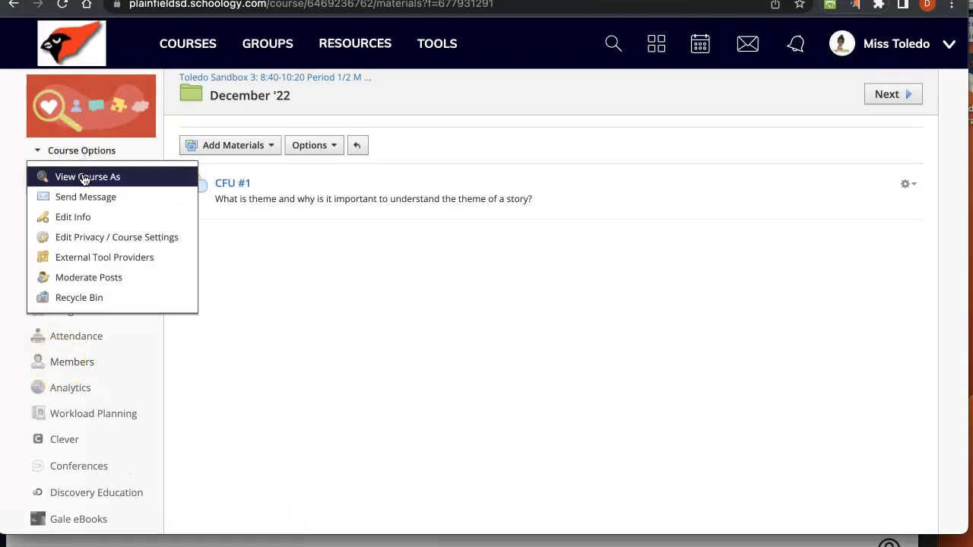
pyautogui.click(83, 177)
pyautogui.click(372, 167)
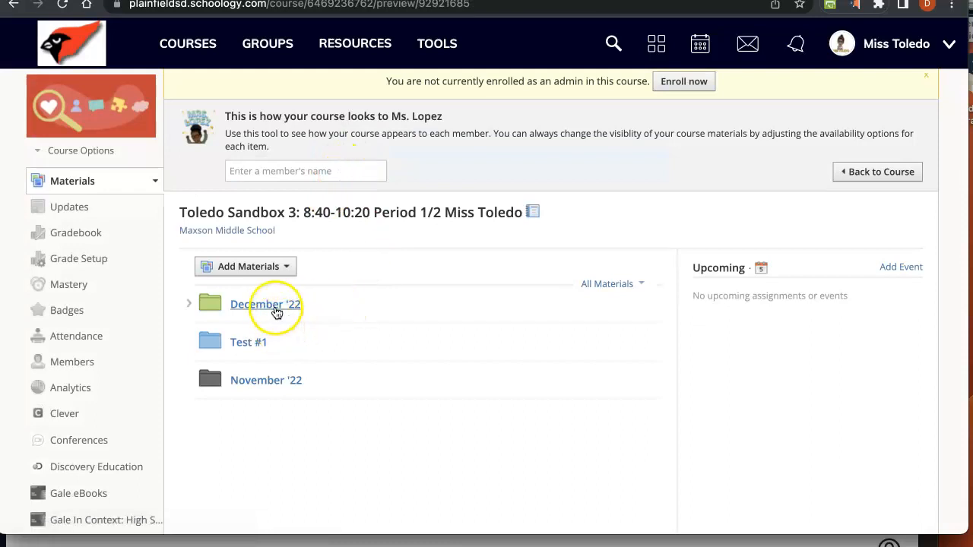
# Open the CFU #1 discussion inside the December '22 folder in the member preview.
pyautogui.click(276, 312)
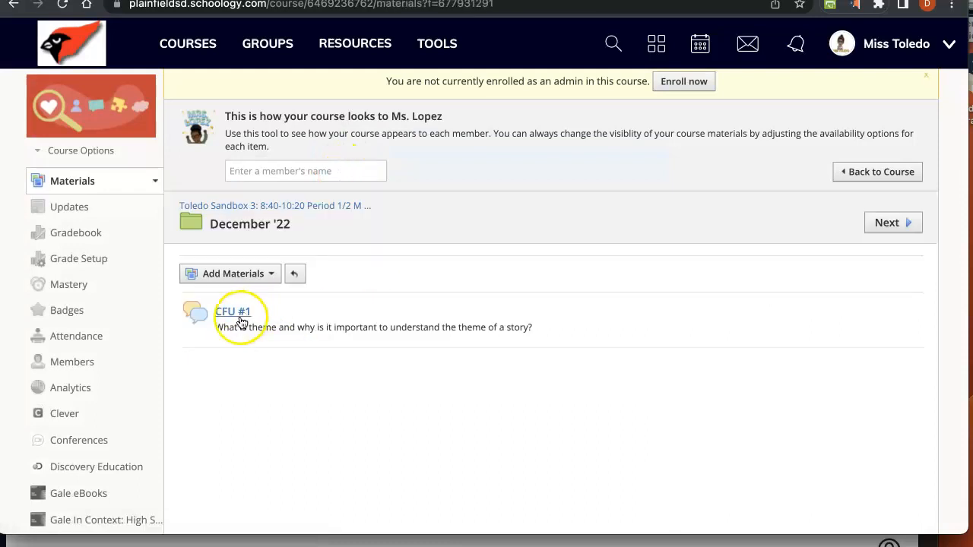
pyautogui.click(239, 314)
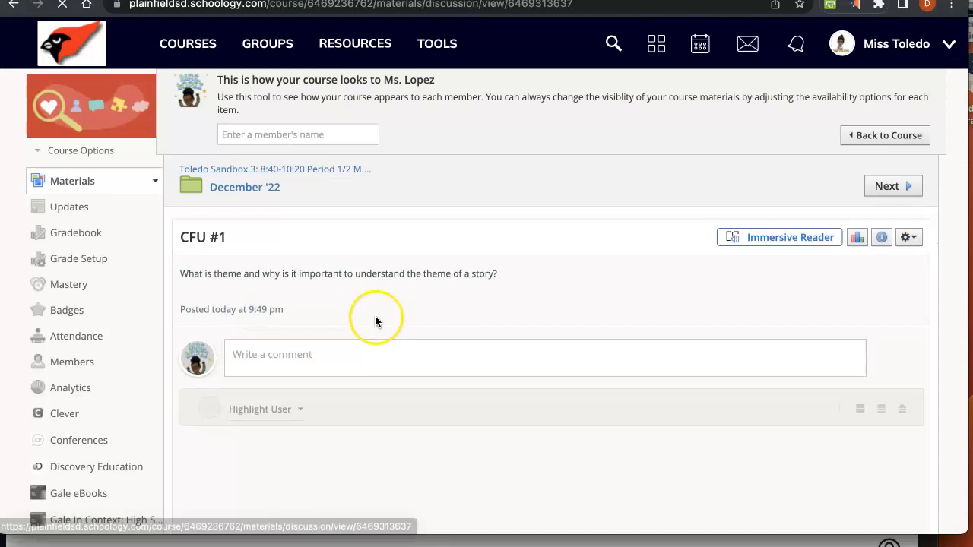
pyautogui.scroll(-2, 374, 316)
pyautogui.scroll(-2, 374, 316)
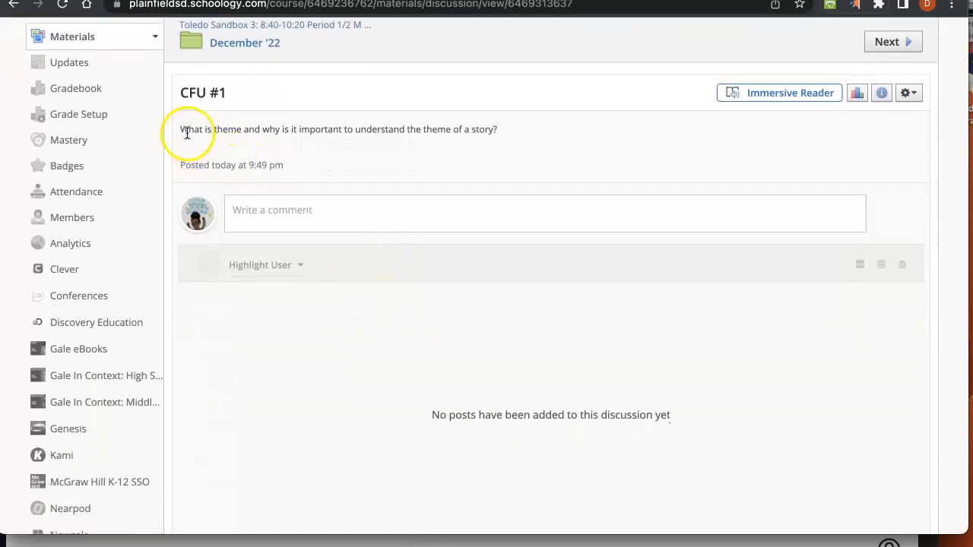
# Try to post the comment "The theme is the message." in the CFU #1 discussion.
pyautogui.click(313, 212)
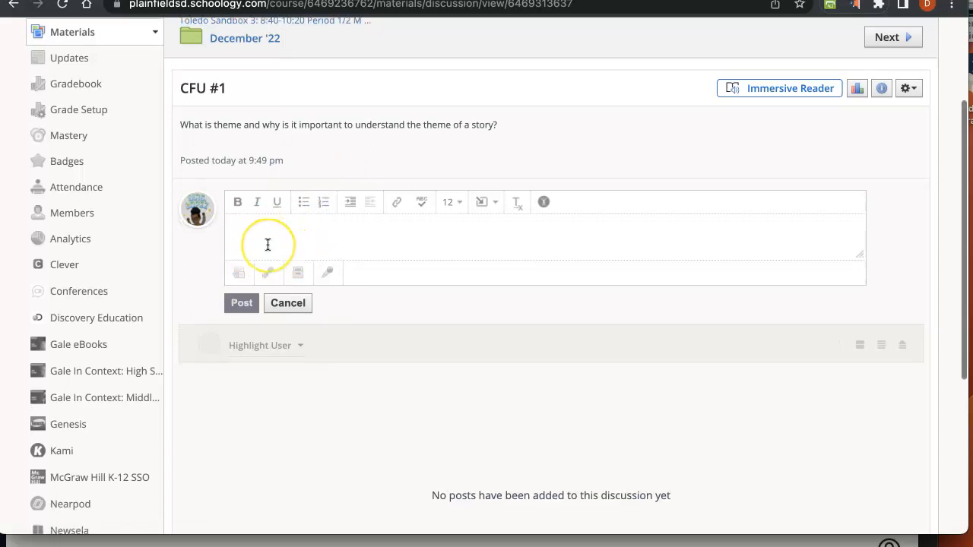
pyautogui.scroll(-1, 268, 244)
pyautogui.click(265, 217)
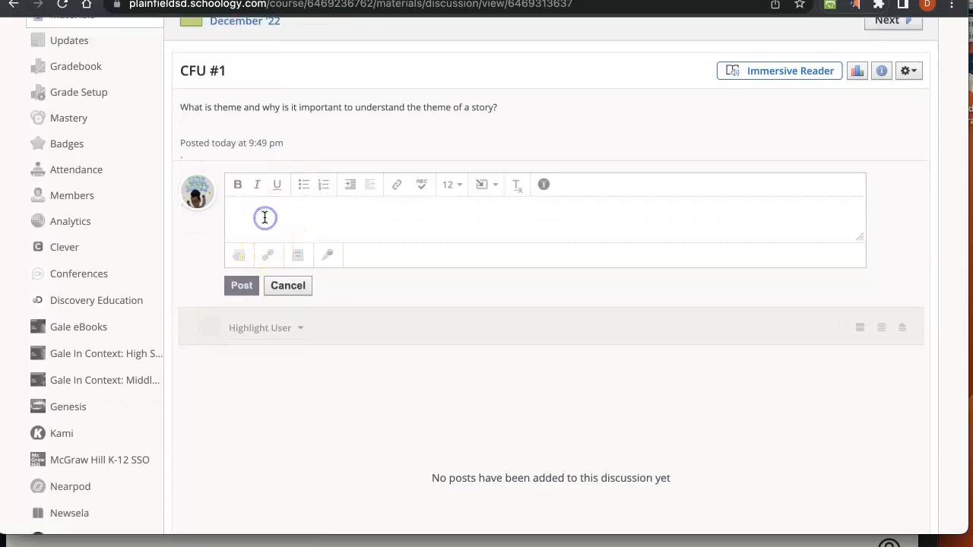
pyautogui.write('The them')
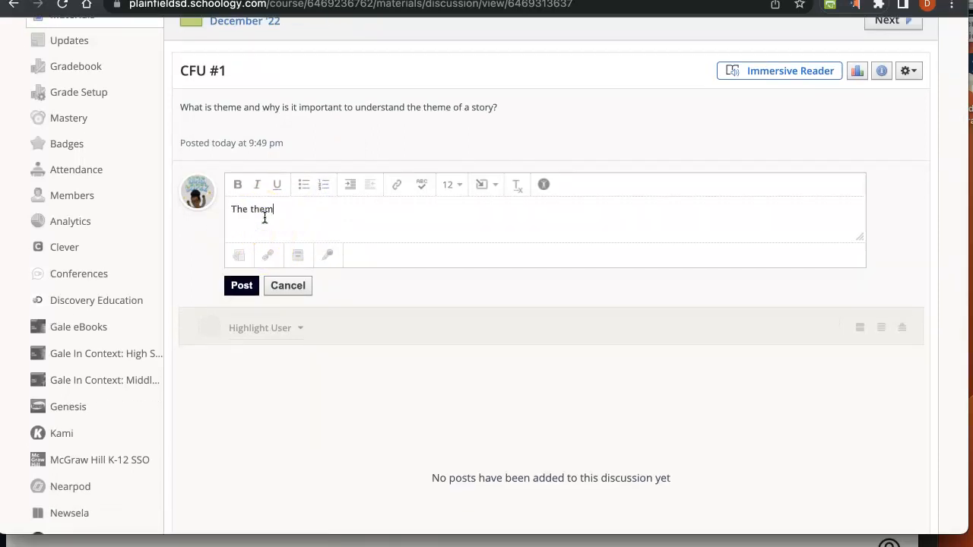
pyautogui.write('e is the message.')
pyautogui.click(491, 308)
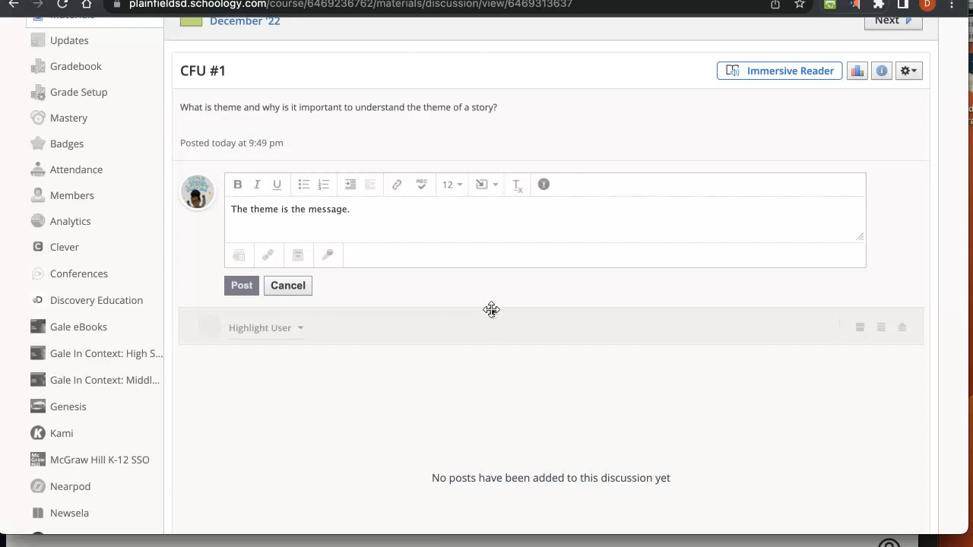
pyautogui.click(501, 466)
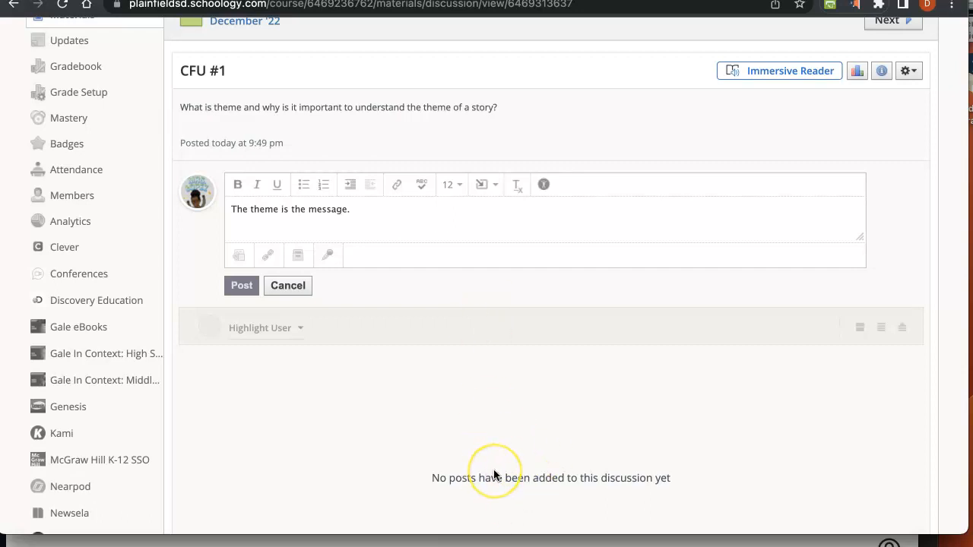
# Examine the member's view of the CFU #1 discussion, including the prompt, the comment editor and the posts area.
pyautogui.scroll(-1, 494, 475)
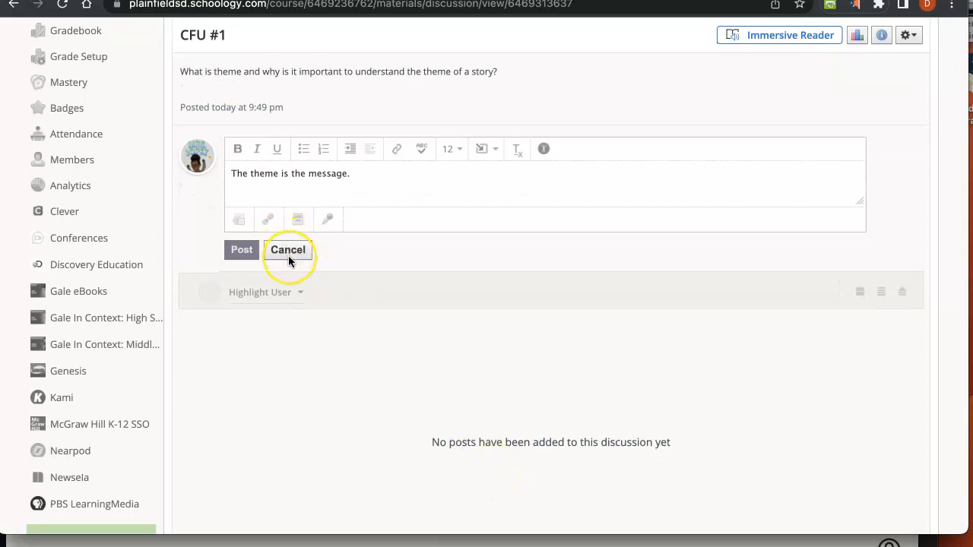
pyautogui.scroll(1, 288, 260)
pyautogui.scroll(-1, 288, 260)
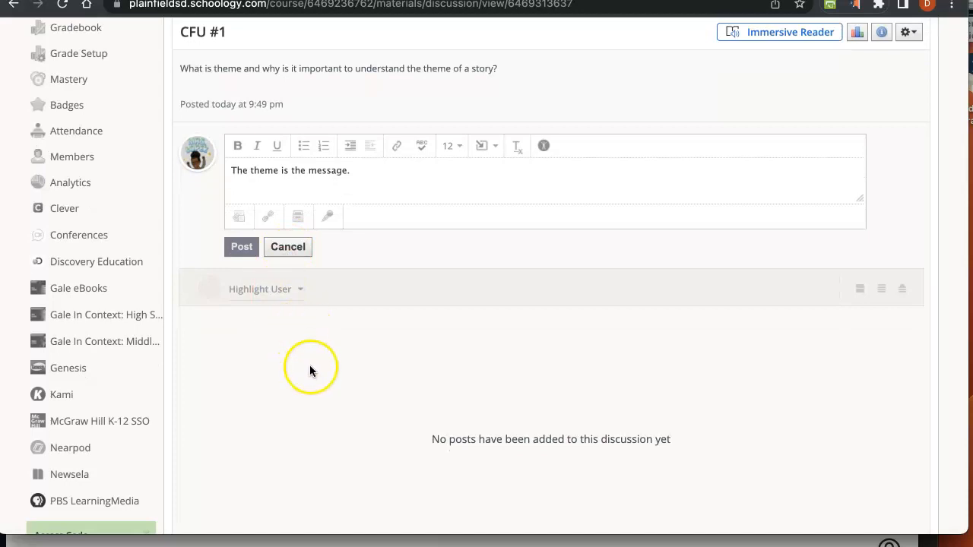
pyautogui.scroll(-1, 315, 383)
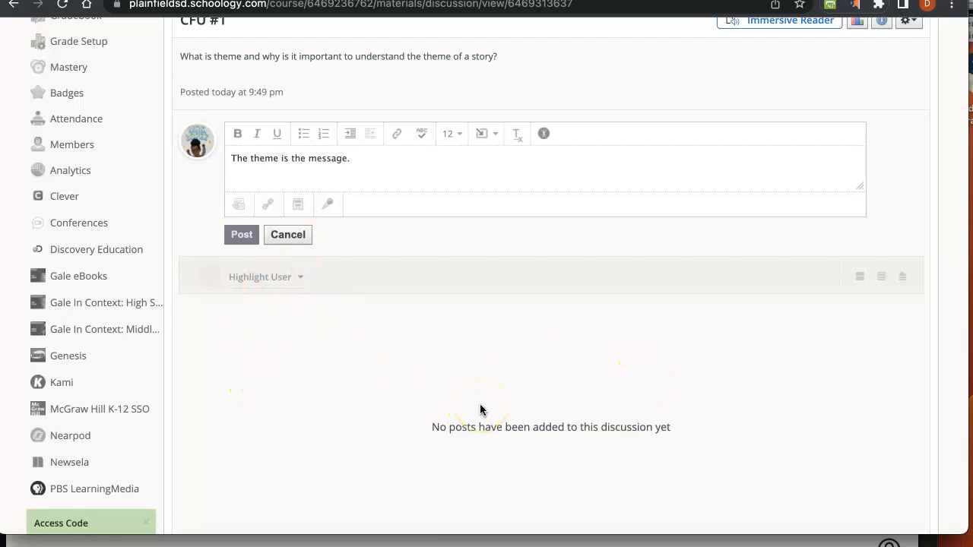
pyautogui.scroll(3, 350, 383)
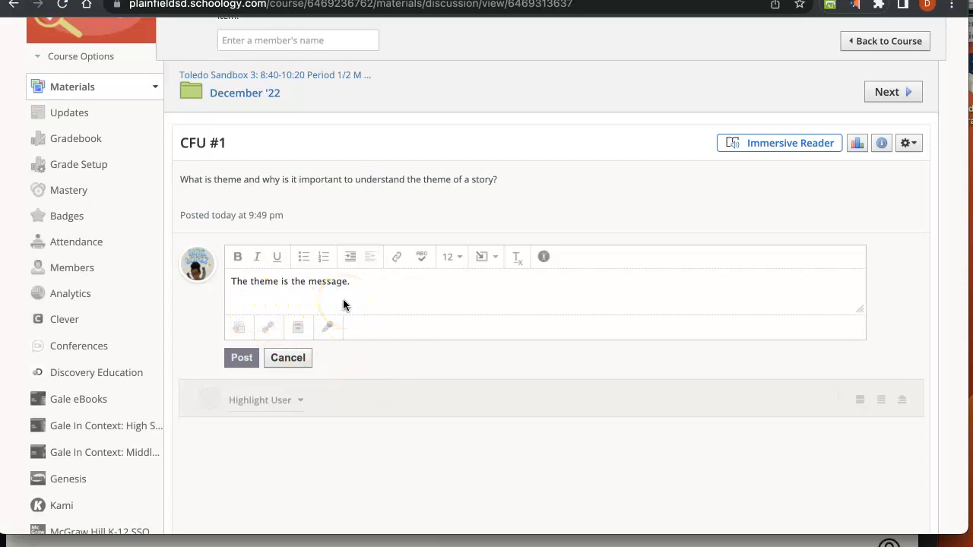
pyautogui.click(265, 328)
pyautogui.click(517, 242)
pyautogui.scroll(2, 329, 219)
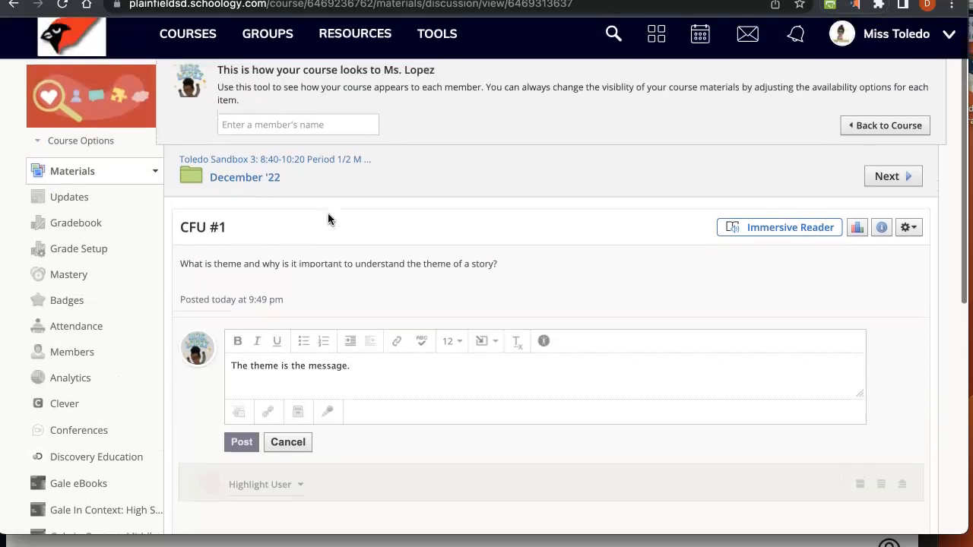